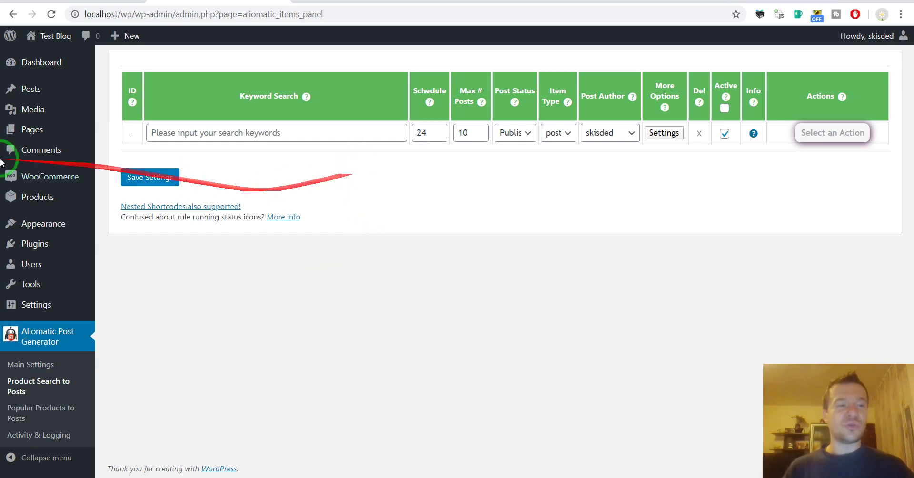
Give the new rule keyword 'asus', Max # Posts 1 and item type 'product'
{"action": "mouse_move", "coordinate": [39, 194]}
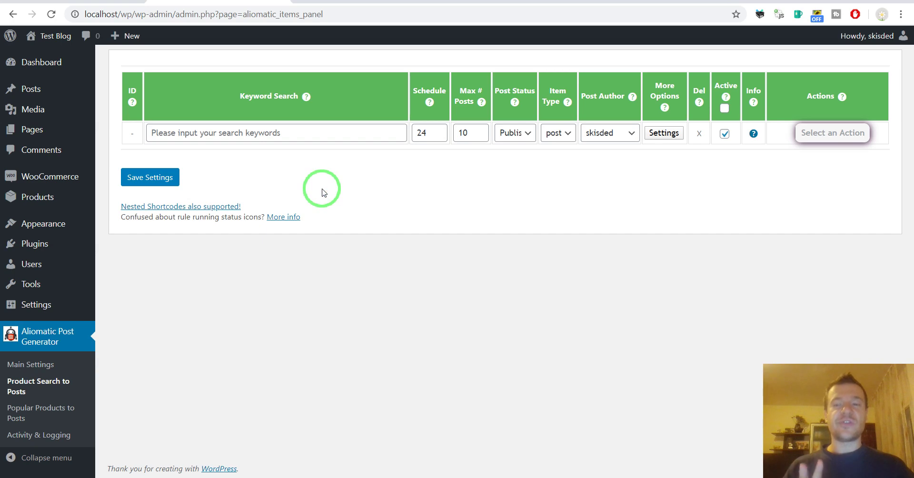
{"action": "left_click", "coordinate": [286, 134]}
{"action": "type", "text": "asus"}
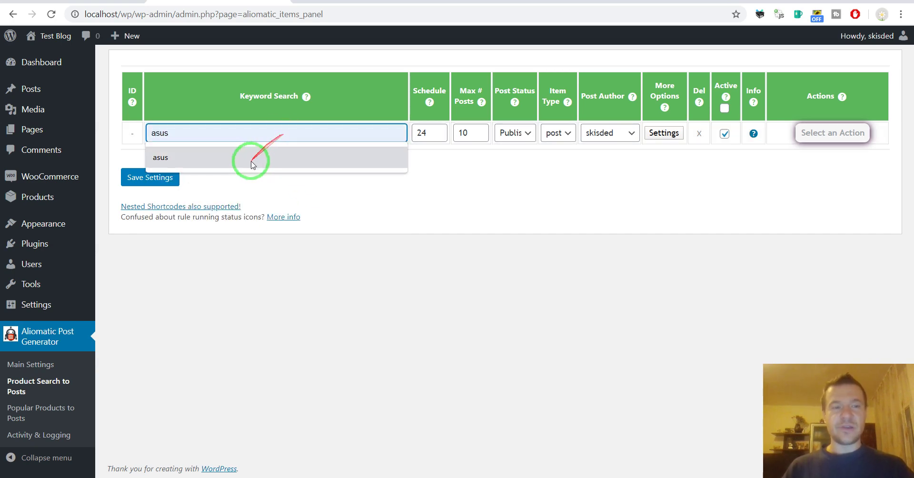
{"action": "left_click", "coordinate": [251, 155]}
{"action": "double_click", "coordinate": [461, 135]}
{"action": "type", "text": "1"}
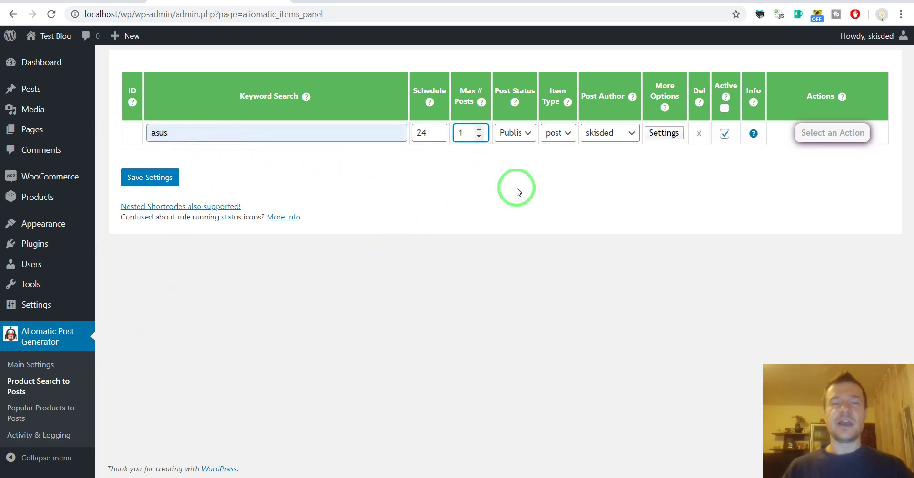
{"action": "left_click", "coordinate": [553, 134]}
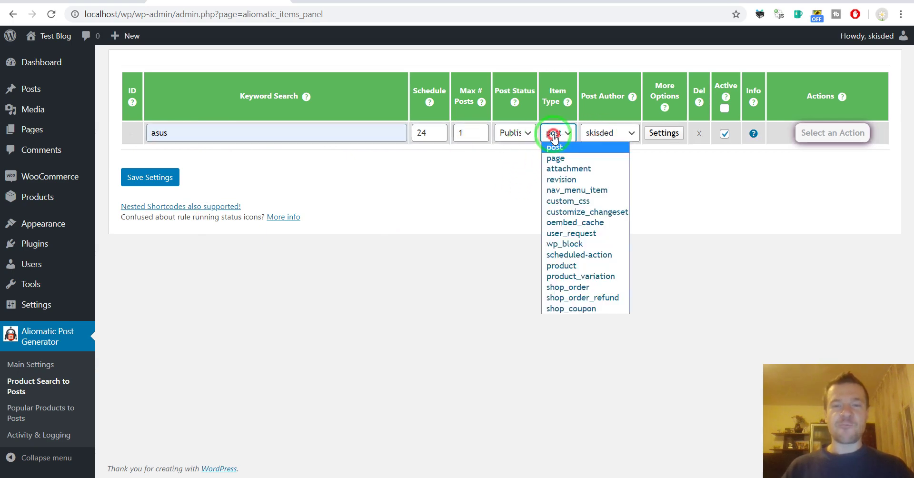
{"action": "left_click", "coordinate": [564, 270]}
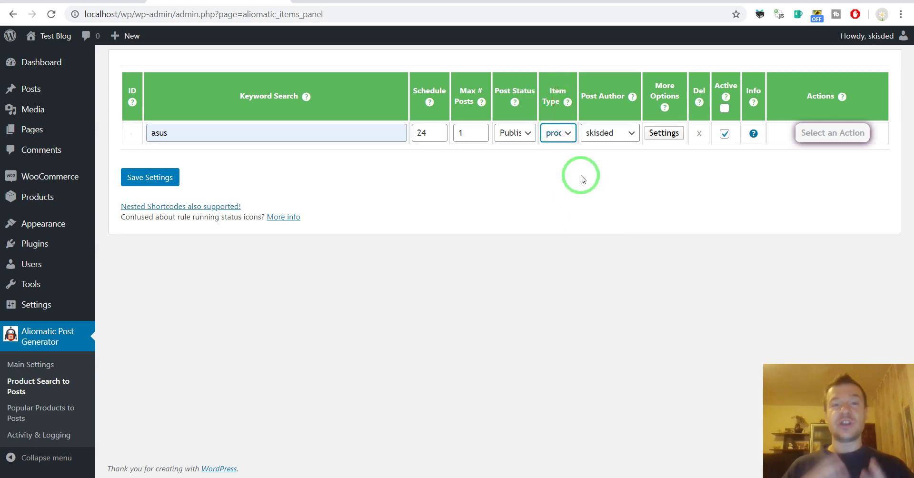
Open the rule's Advanced Settings and scroll down to the Post Custom Fields and Post Custom Taxonomies options
{"action": "left_click", "coordinate": [660, 134]}
{"action": "scroll", "coordinate": [316, 251], "scroll_direction": "down", "scroll_amount": 3}
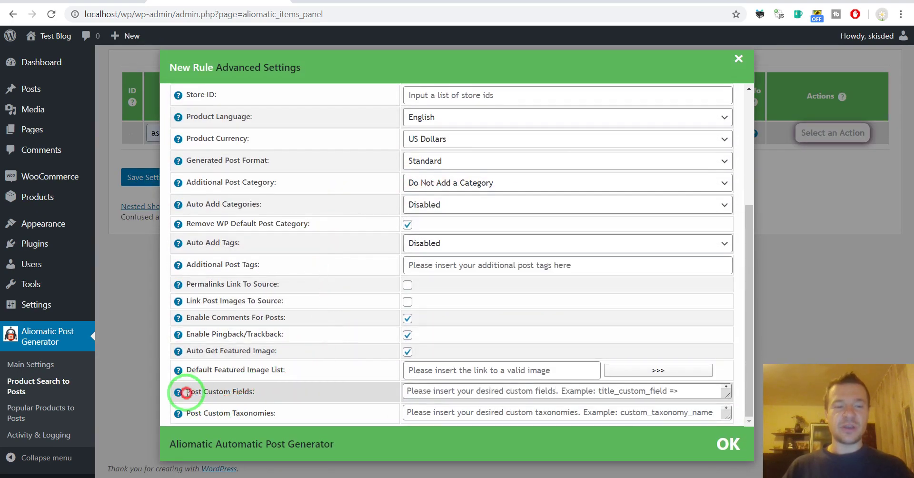
{"action": "left_click_drag", "start_coordinate": [186, 392], "coordinate": [249, 400]}
{"action": "left_click_drag", "start_coordinate": [184, 413], "coordinate": [232, 413]}
{"action": "left_click", "coordinate": [288, 384]}
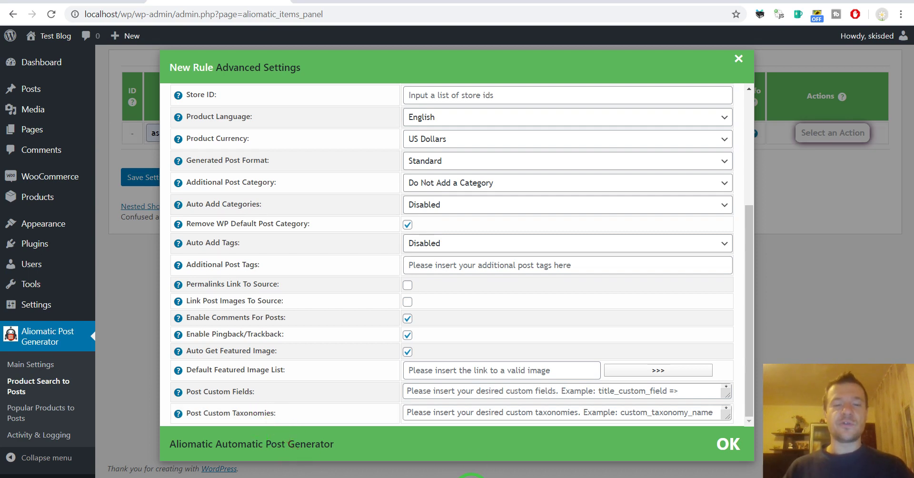
In domains.txt, select the line '_price => %%item_original_price%%, _product_url => %%item_url%%'
{"action": "left_click", "coordinate": [470, 476]}
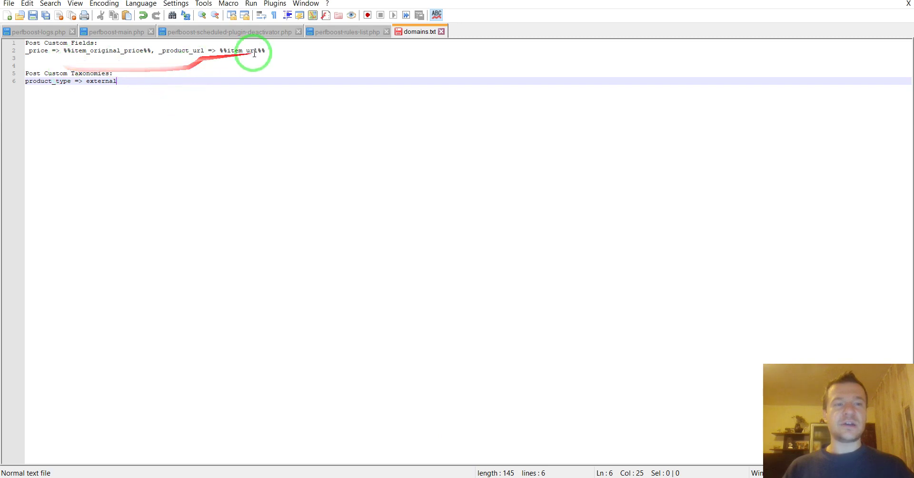
{"action": "left_click_drag", "start_coordinate": [264, 51], "coordinate": [36, 53]}
{"action": "key", "text": "ctrl+c"}
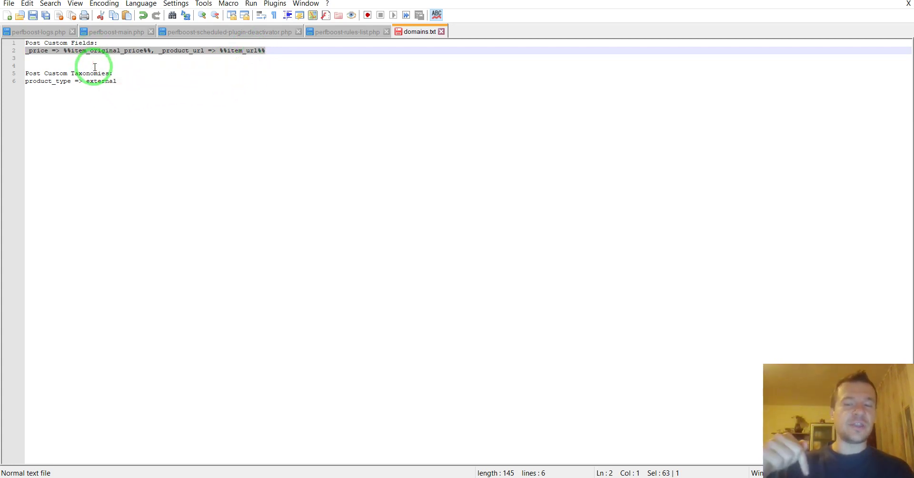
{"action": "left_click_drag", "start_coordinate": [265, 51], "coordinate": [16, 51]}
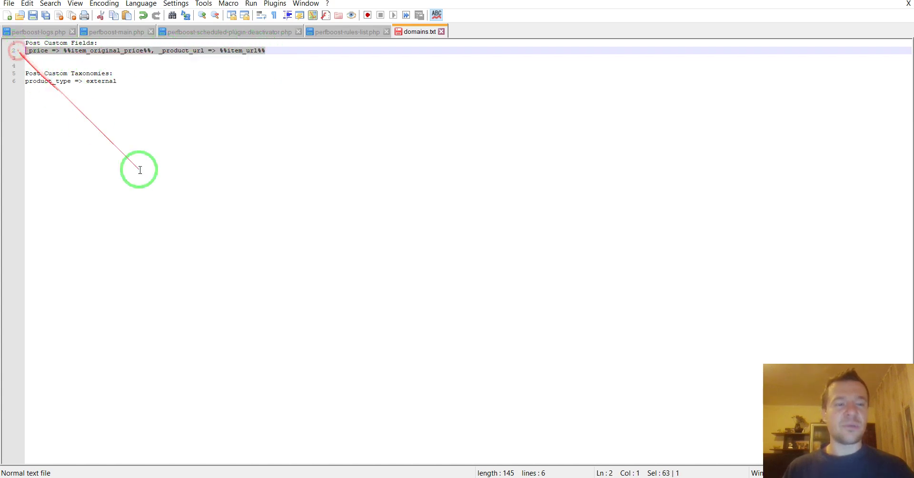
Paste the _price and _product_url mapping into the rule's Post Custom Fields setting
{"action": "left_click", "coordinate": [340, 475]}
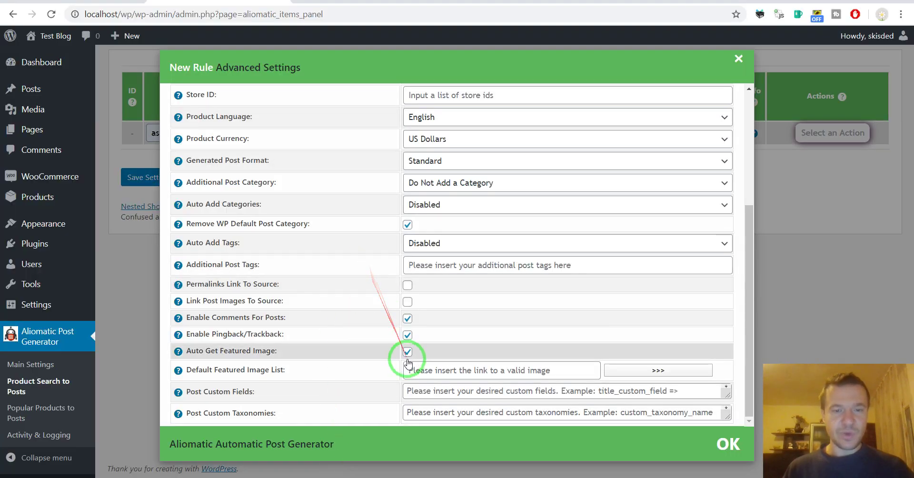
{"action": "left_click", "coordinate": [417, 395]}
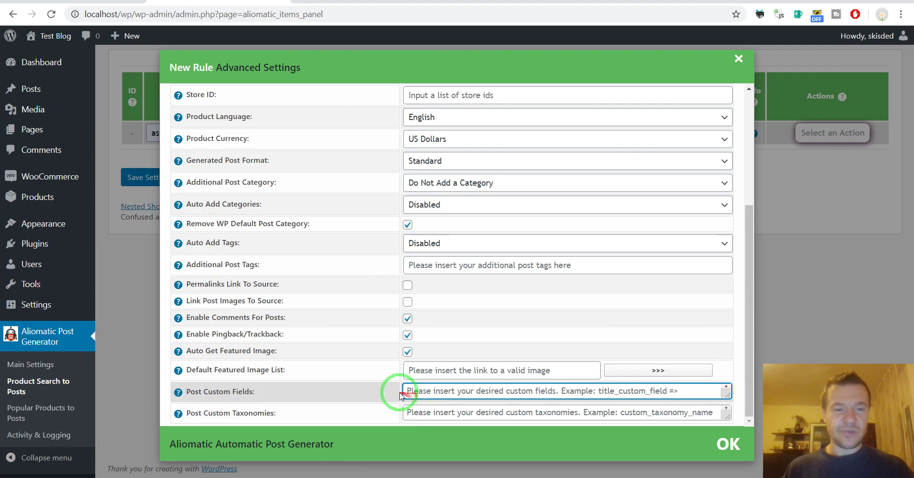
{"action": "key", "text": "ctrl+v"}
Back in domains.txt, highlight the => separator and the _price field name on line 2
{"action": "left_click", "coordinate": [451, 476]}
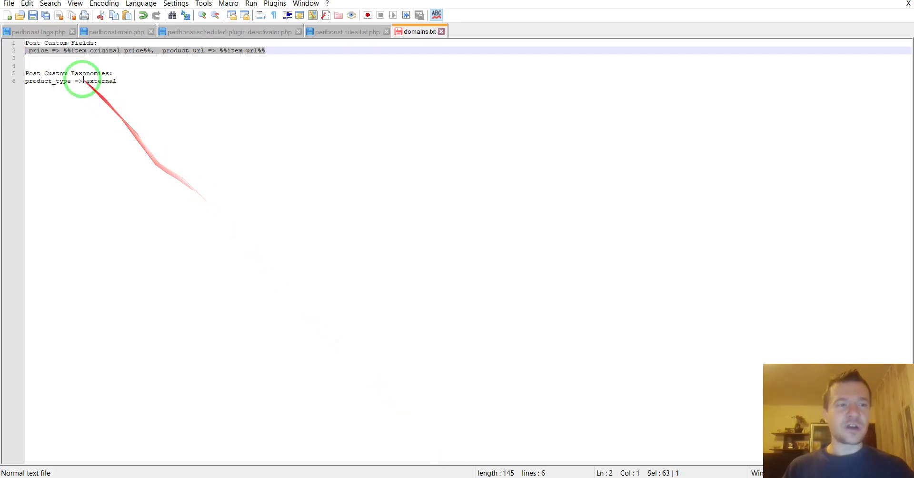
{"action": "left_click", "coordinate": [58, 52]}
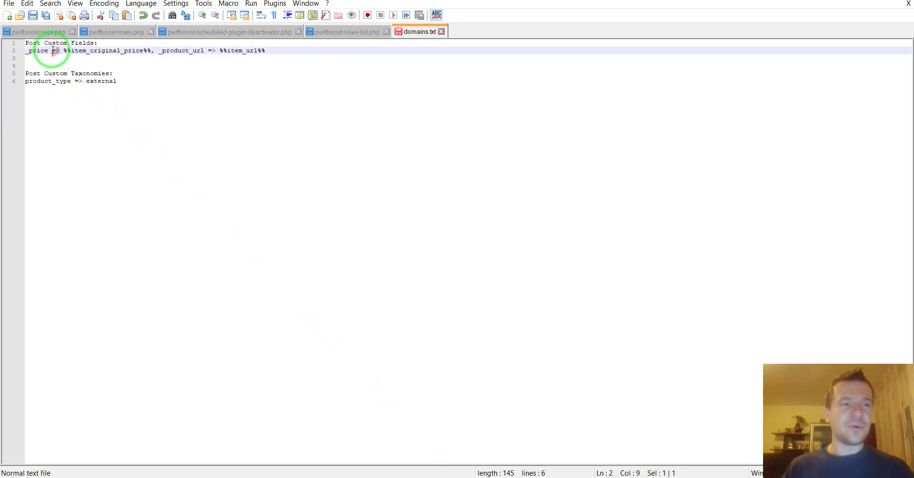
{"action": "left_click_drag", "start_coordinate": [63, 50], "coordinate": [60, 54]}
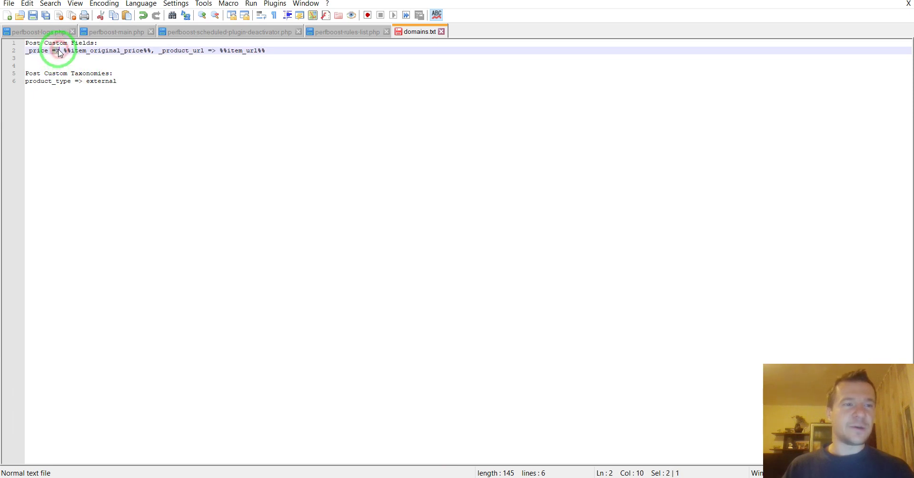
{"action": "left_click", "coordinate": [57, 50]}
{"action": "left_click", "coordinate": [61, 51]}
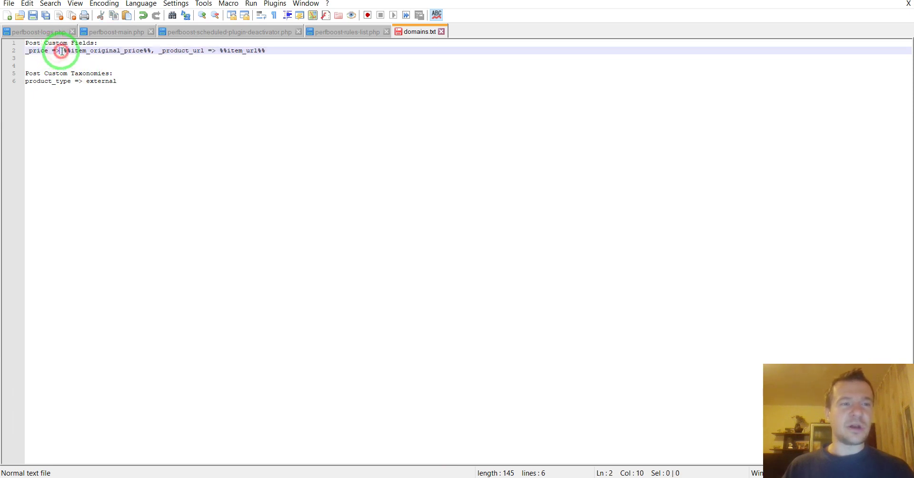
{"action": "left_click_drag", "start_coordinate": [57, 50], "coordinate": [60, 49]}
{"action": "left_click", "coordinate": [55, 51]}
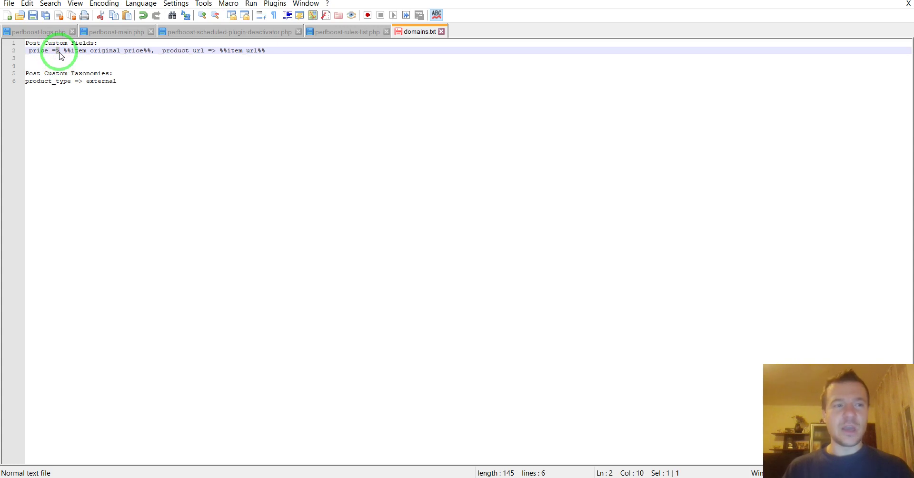
{"action": "left_click", "coordinate": [60, 50]}
{"action": "left_click_drag", "start_coordinate": [59, 50], "coordinate": [55, 50]}
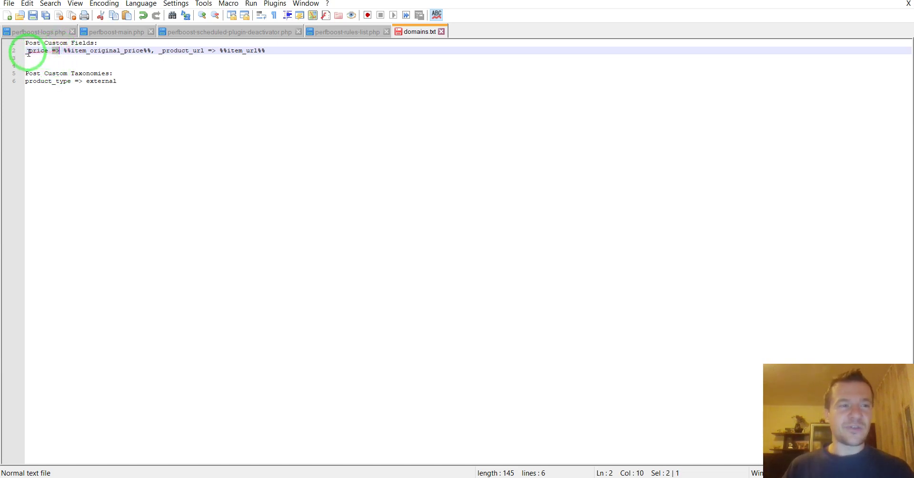
{"action": "left_click_drag", "start_coordinate": [26, 50], "coordinate": [298, 51]}
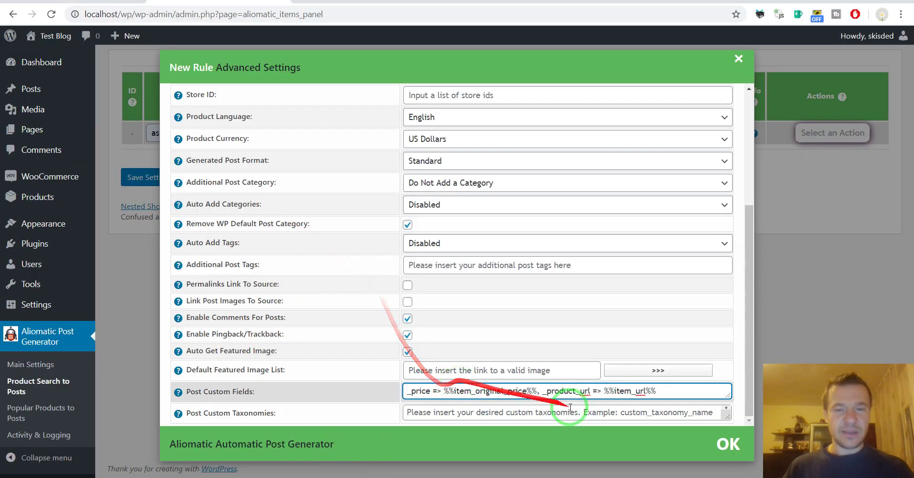
{"action": "left_click_drag", "start_coordinate": [411, 391], "coordinate": [439, 391]}
{"action": "double_click", "coordinate": [438, 390]}
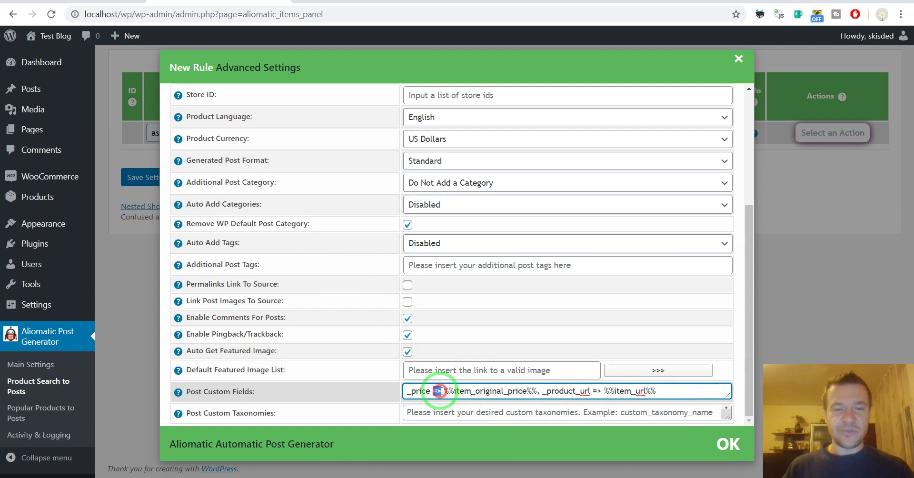
{"action": "left_click", "coordinate": [437, 391]}
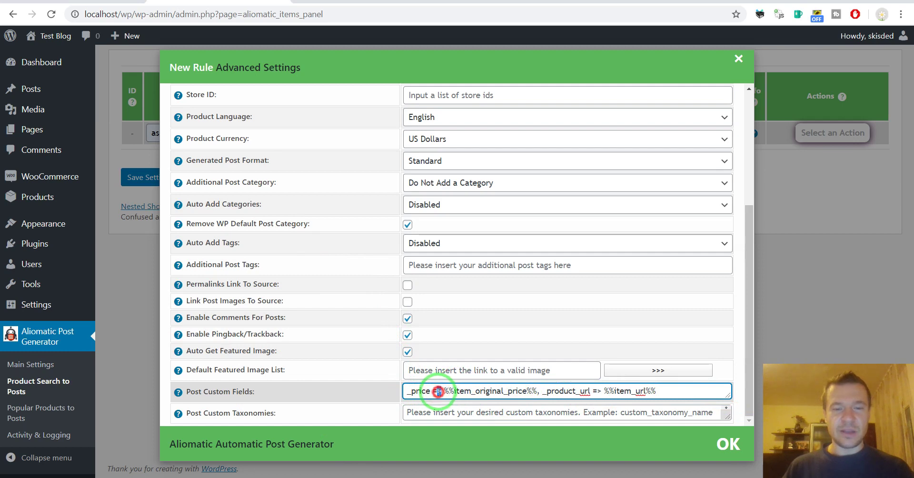
{"action": "left_click_drag", "start_coordinate": [448, 391], "coordinate": [657, 393]}
{"action": "left_click", "coordinate": [591, 390]}
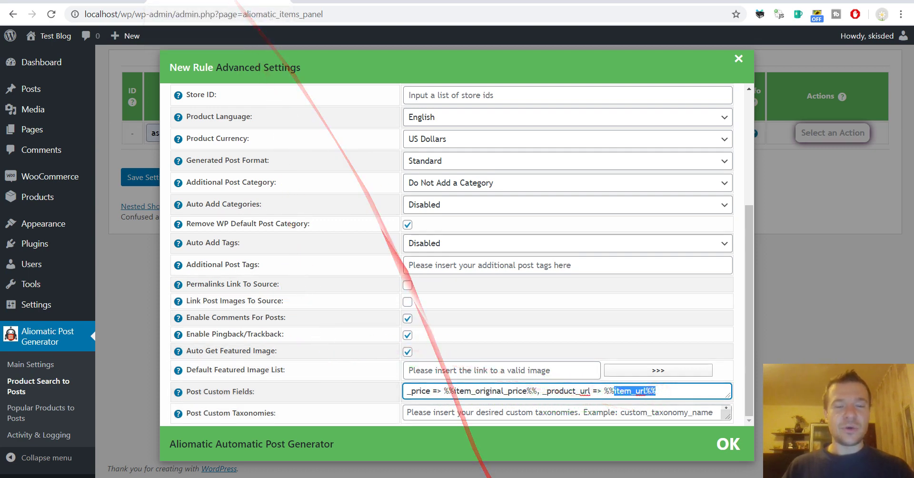
Copy the 'product_type => external' line from domains.txt into the Post Custom Taxonomies field
{"action": "left_click", "coordinate": [481, 477]}
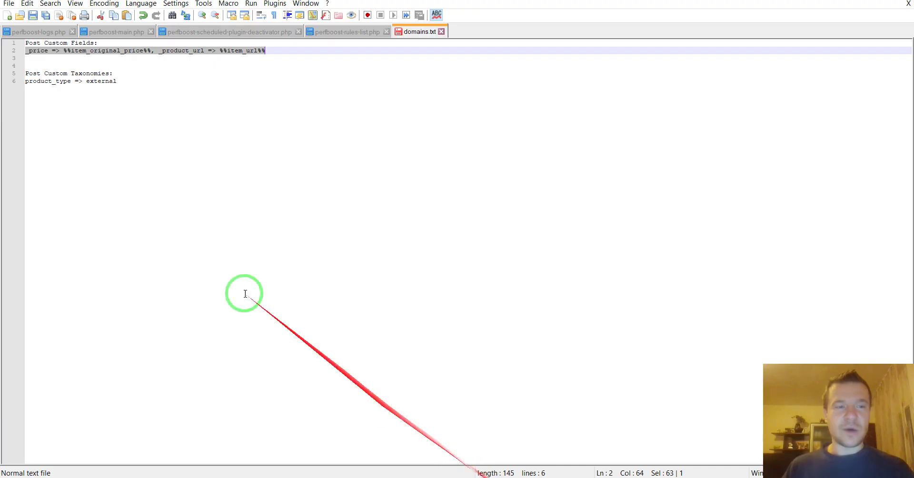
{"action": "left_click", "coordinate": [114, 80]}
{"action": "left_click_drag", "start_coordinate": [114, 80], "coordinate": [19, 82]}
{"action": "key", "text": "ctrl+c"}
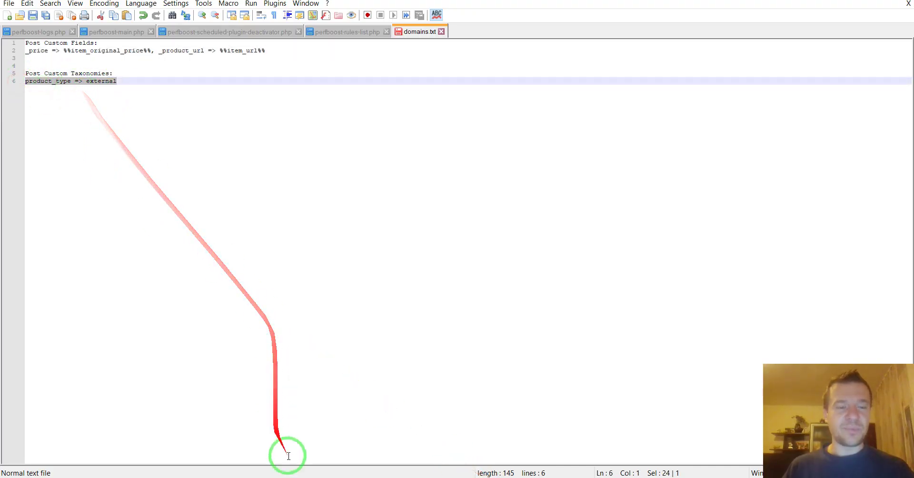
{"action": "left_click", "coordinate": [300, 472]}
{"action": "left_click", "coordinate": [438, 391]}
{"action": "left_click", "coordinate": [422, 412]}
{"action": "key", "text": "ctrl+v"}
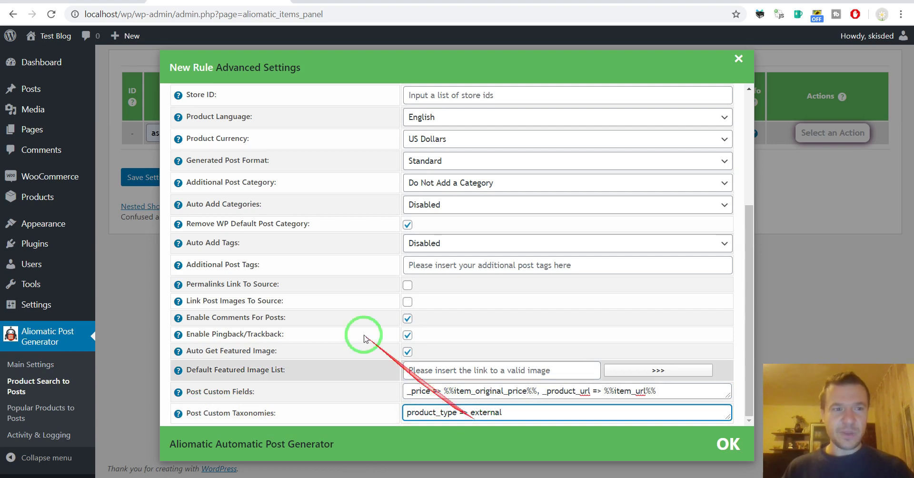
Close the advanced settings, save the asus rule, and run it now from the Actions menu
{"action": "left_click", "coordinate": [140, 179]}
{"action": "left_click", "coordinate": [156, 180]}
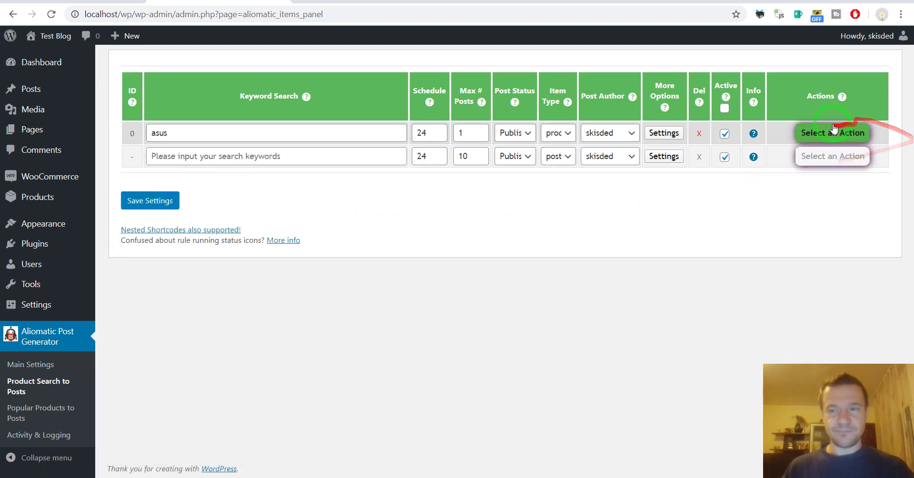
{"action": "left_click", "coordinate": [829, 129]}
{"action": "left_click", "coordinate": [804, 156]}
{"action": "key", "text": "Return"}
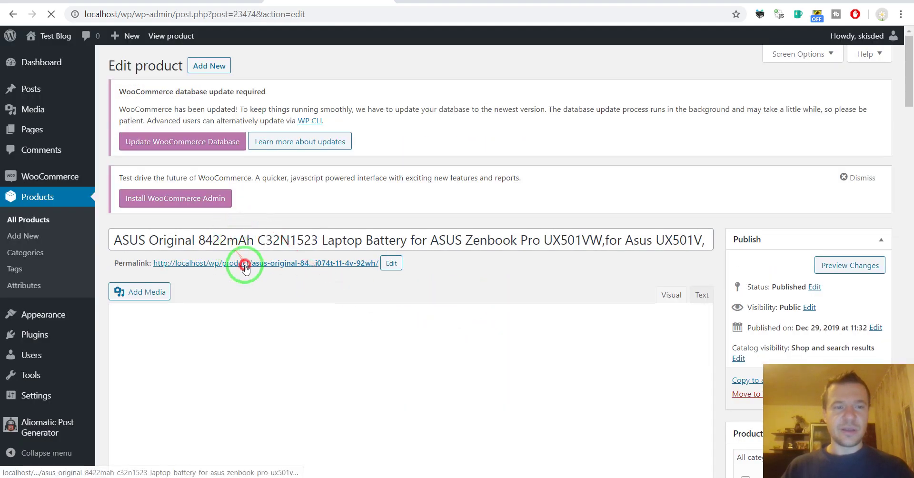
Open the imported ASUS battery product's page, scroll to its price, and follow BUY PRODUCT to AliExpress
{"action": "left_click", "coordinate": [242, 260]}
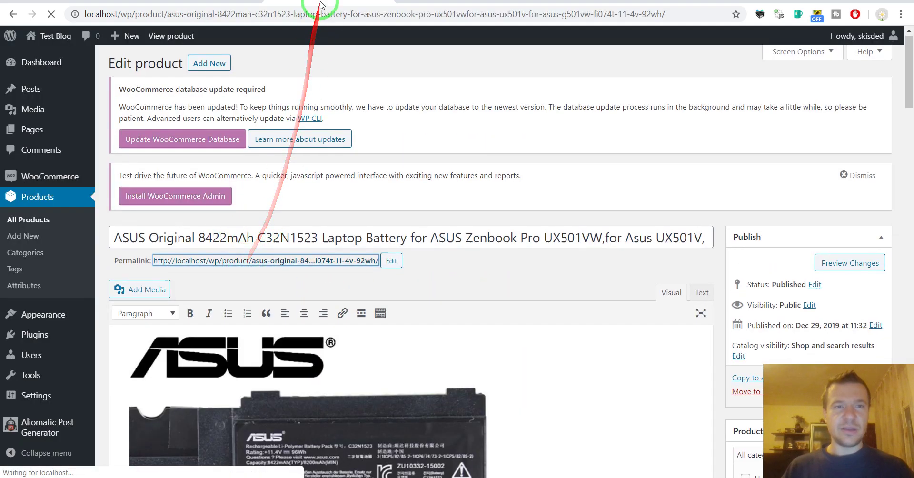
{"action": "scroll", "coordinate": [337, 127], "scroll_direction": "down", "scroll_amount": 6}
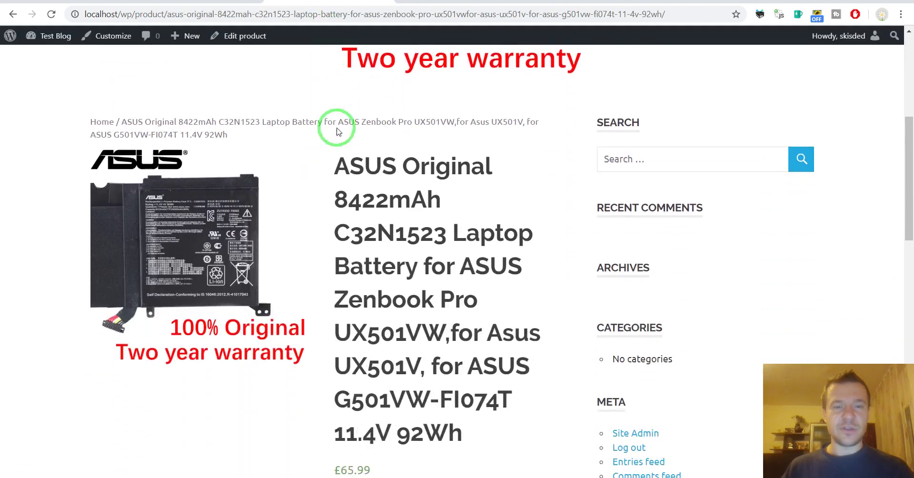
{"action": "scroll", "coordinate": [334, 131], "scroll_direction": "down", "scroll_amount": 4}
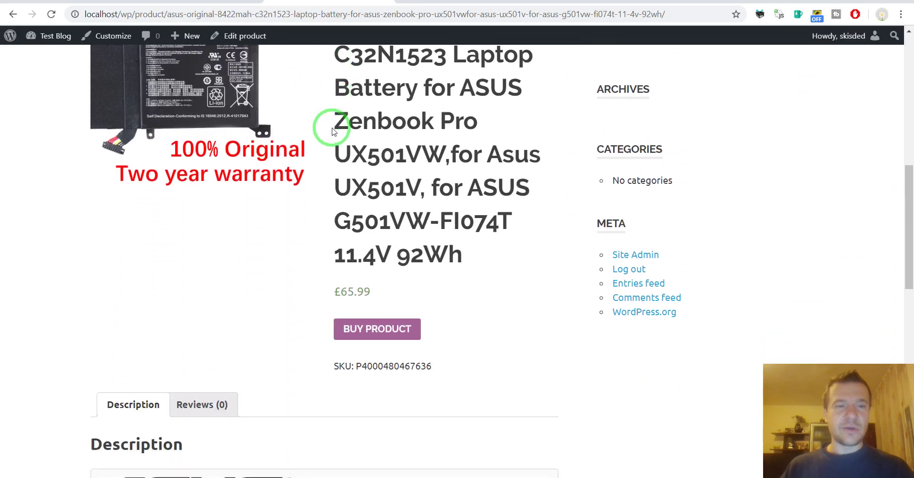
{"action": "scroll", "coordinate": [332, 130], "scroll_direction": "down", "scroll_amount": 1}
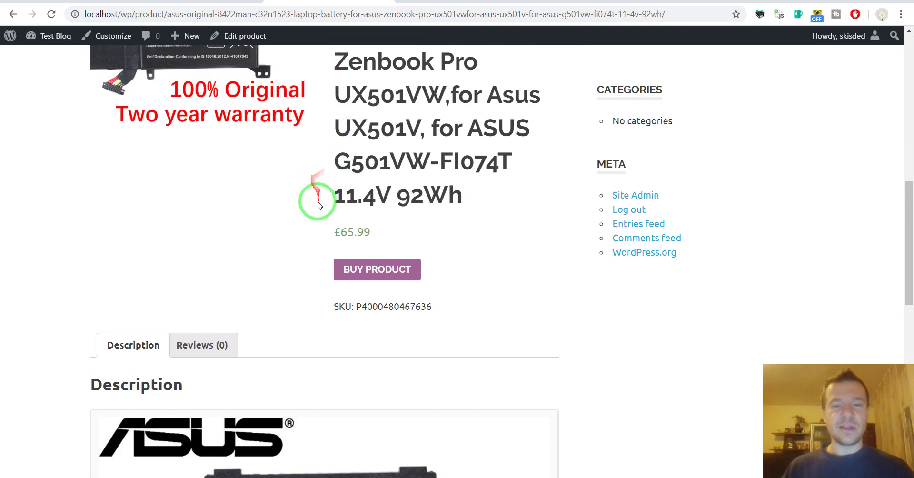
{"action": "scroll", "coordinate": [285, 259], "scroll_direction": "up", "scroll_amount": 1}
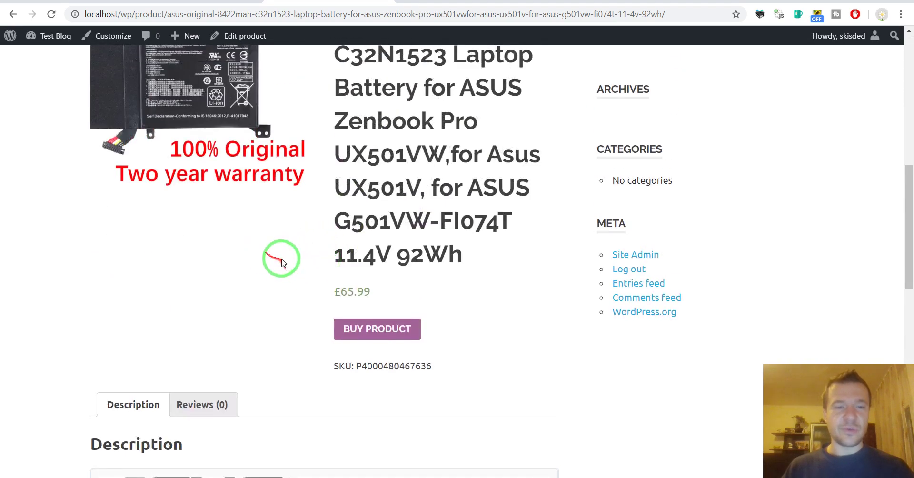
{"action": "scroll", "coordinate": [390, 210], "scroll_direction": "up", "scroll_amount": 6}
{"action": "scroll", "coordinate": [381, 207], "scroll_direction": "down", "scroll_amount": 11}
{"action": "scroll", "coordinate": [376, 210], "scroll_direction": "up", "scroll_amount": 5}
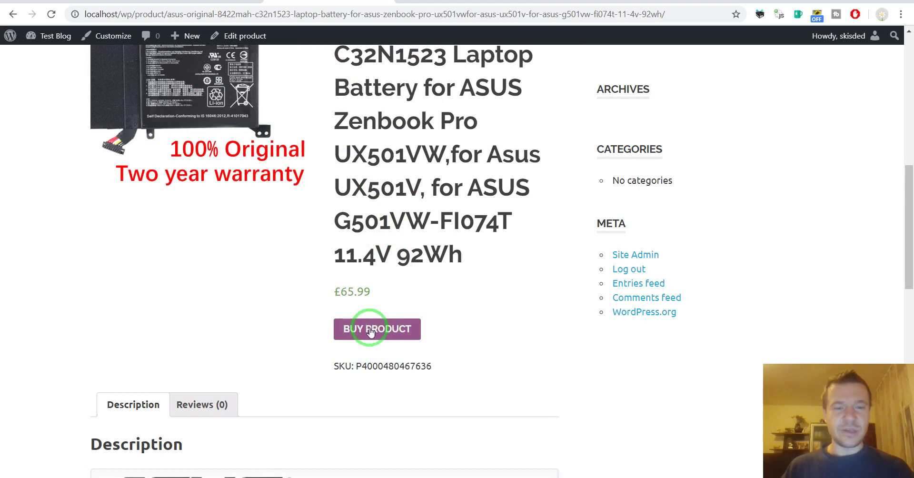
{"action": "left_click", "coordinate": [371, 332]}
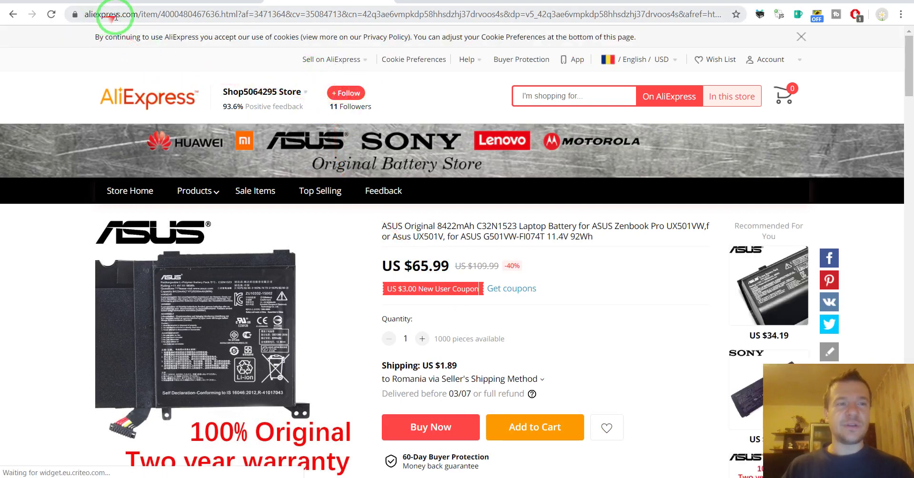
Highlight the af affiliate value in the AliExpress listing's address, then return to the WordPress admin tab
{"action": "left_click", "coordinate": [248, 15]}
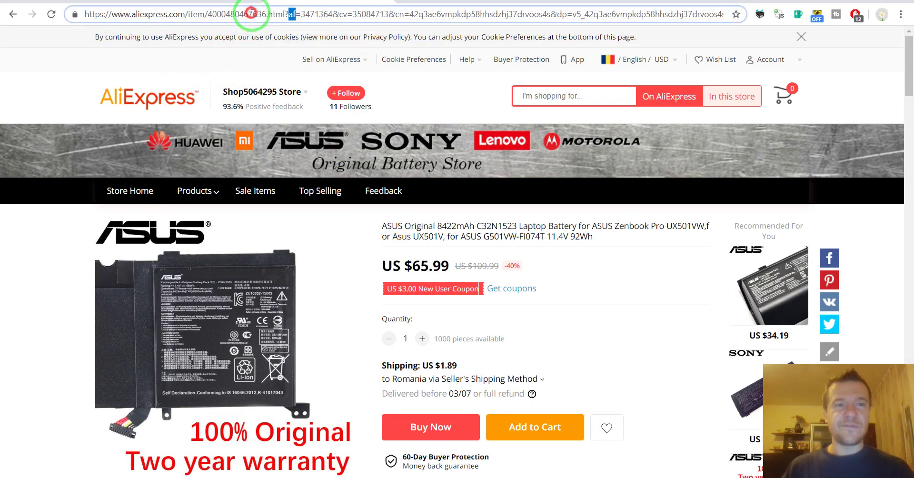
{"action": "double_click", "coordinate": [319, 14]}
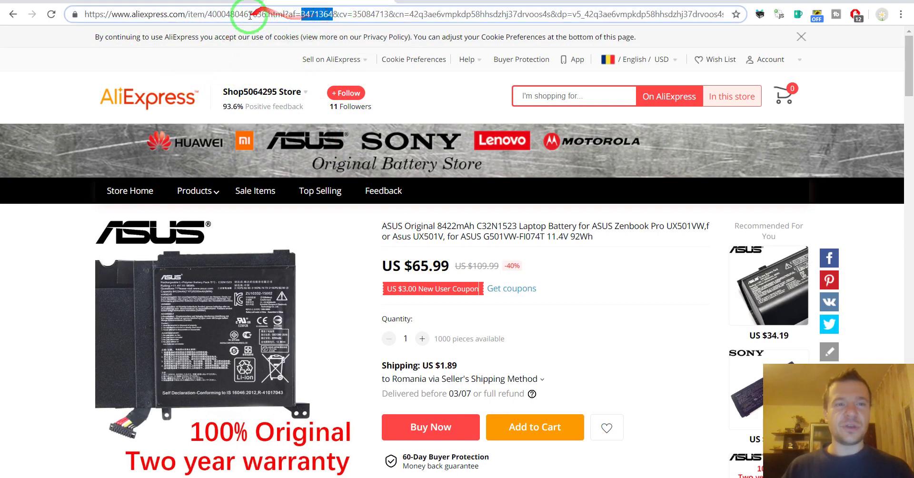
{"action": "left_click", "coordinate": [215, 2]}
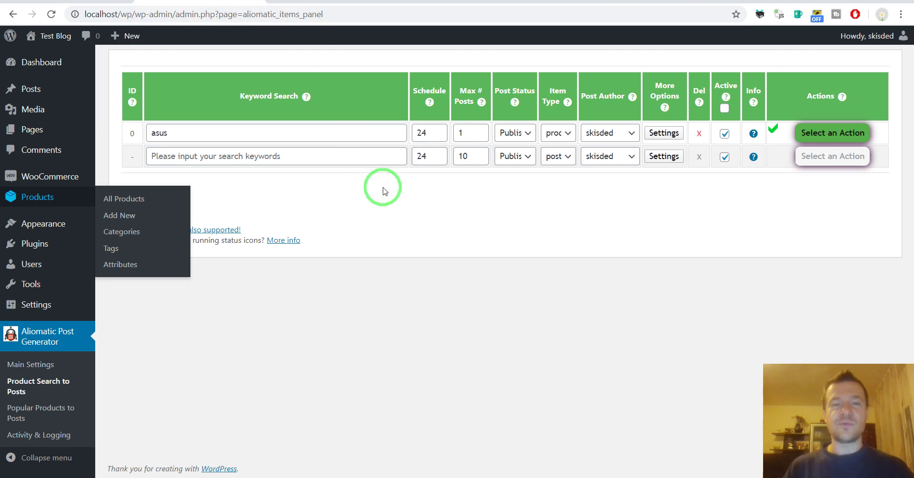
Reopen the asus rule's advanced settings and highlight its saved custom fields and 'product_type => external' taxonomy
{"action": "left_click", "coordinate": [662, 132]}
{"action": "scroll", "coordinate": [324, 300], "scroll_direction": "down", "scroll_amount": 4}
{"action": "left_click_drag", "start_coordinate": [409, 392], "coordinate": [655, 391]}
{"action": "left_click_drag", "start_coordinate": [504, 412], "coordinate": [390, 412]}
{"action": "left_click_drag", "start_coordinate": [181, 392], "coordinate": [258, 391]}
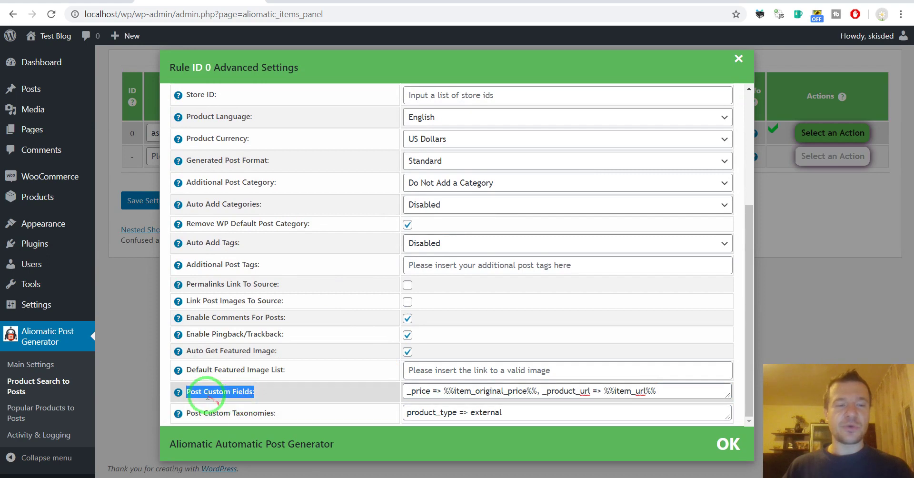
{"action": "left_click_drag", "start_coordinate": [188, 414], "coordinate": [275, 413]}
{"action": "left_click", "coordinate": [291, 393]}
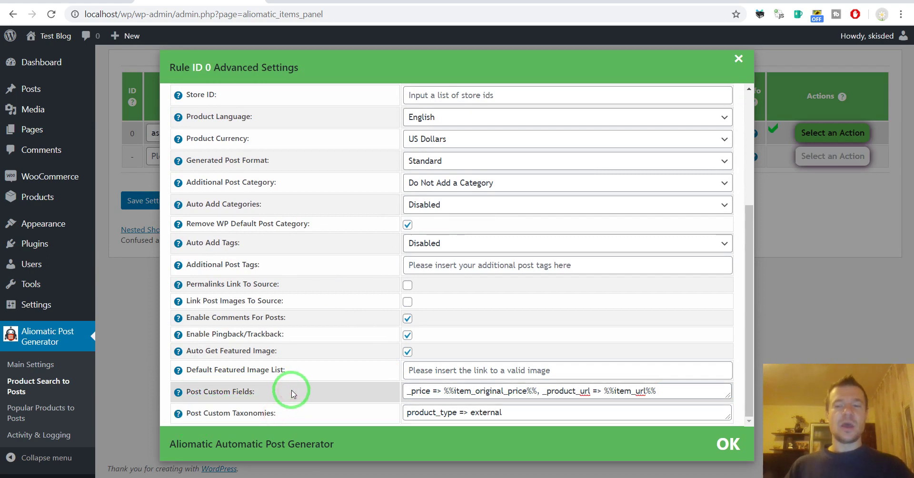